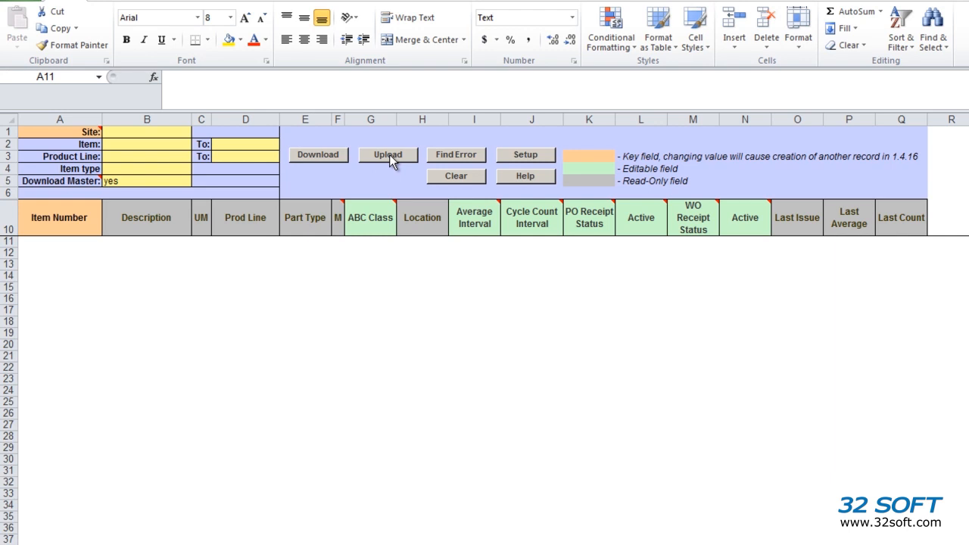
Step: Select the TEST database as the connection for the inventory data and accept the confirmation
click(533, 155)
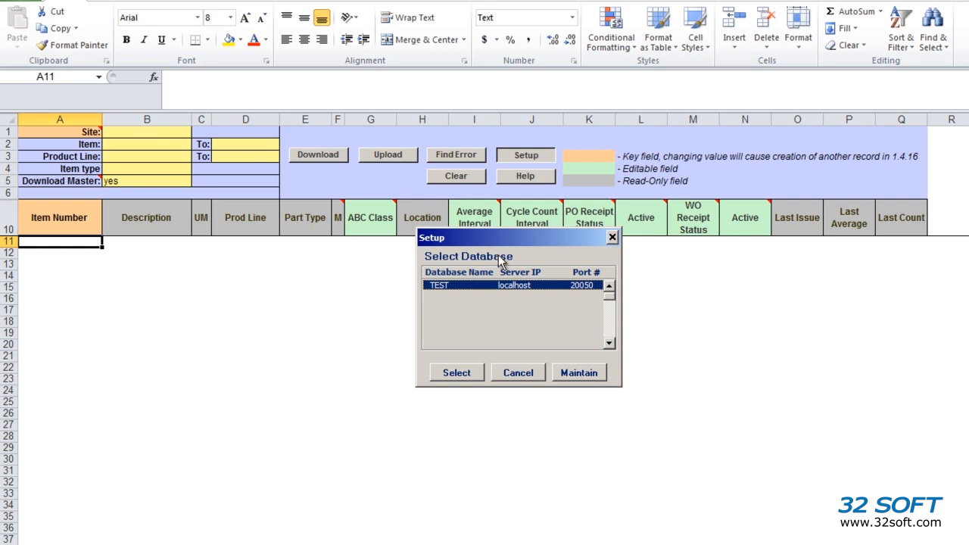
click(457, 372)
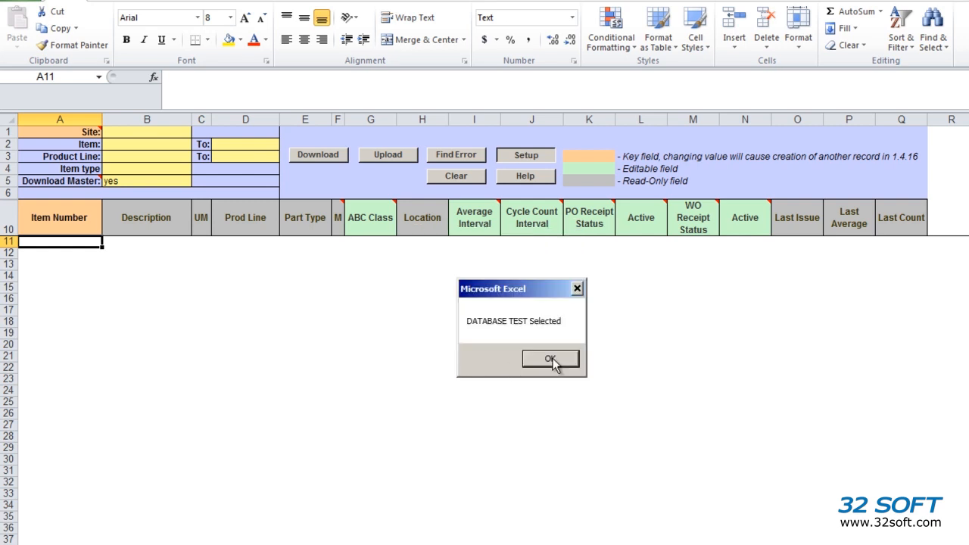
click(553, 362)
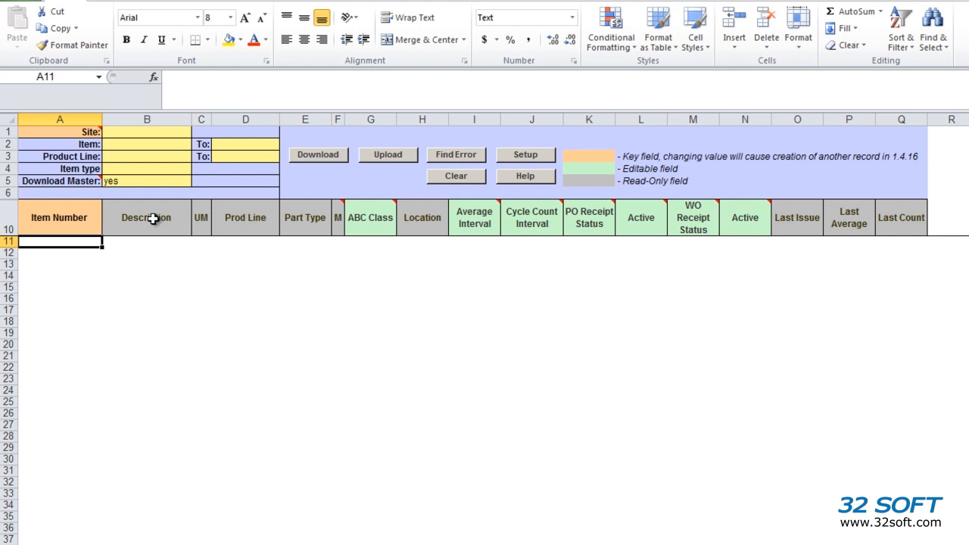
Step: Set the download criteria to site 10000 and the item range from 2 to 29
click(136, 133)
text(10000)
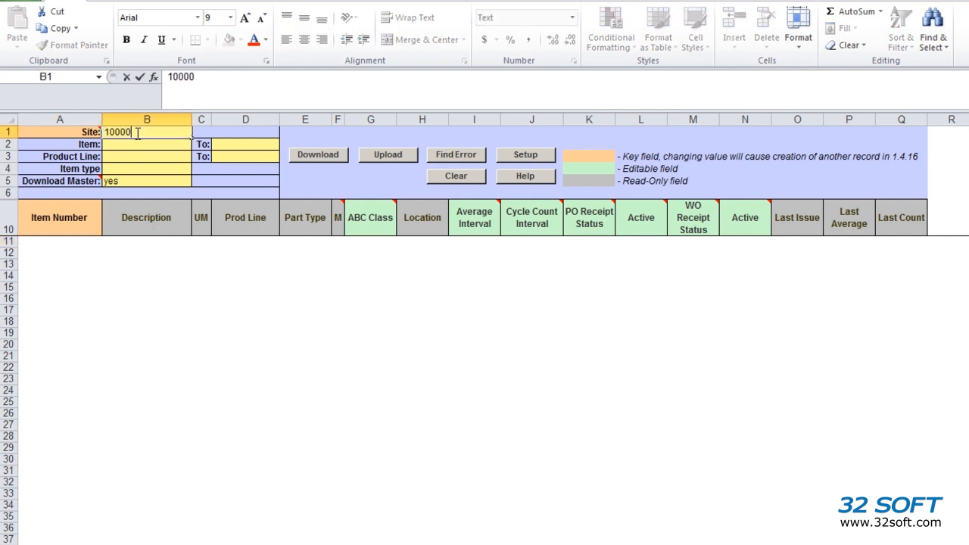
key(Return)
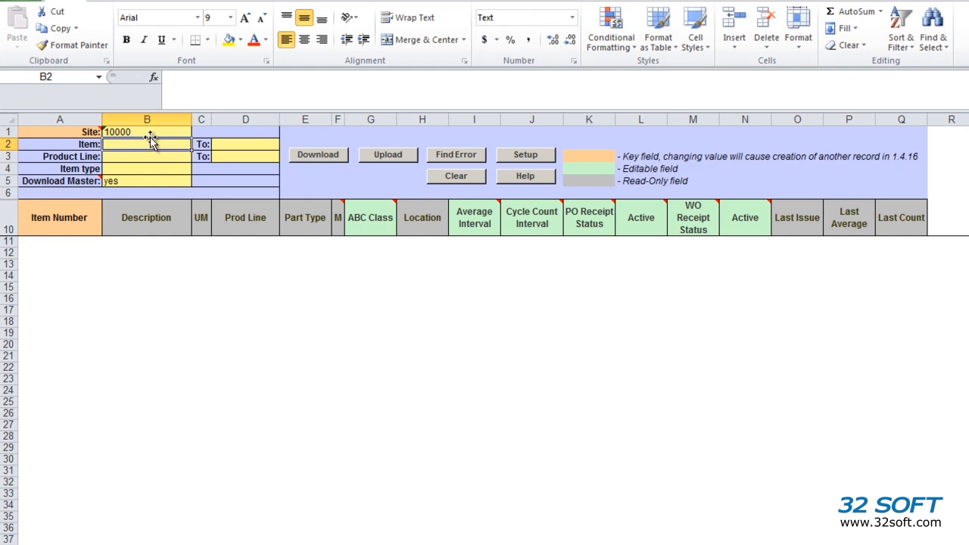
text(2)
key(Tab)
key(Tab)
text(29)
key(Return)
click(144, 169)
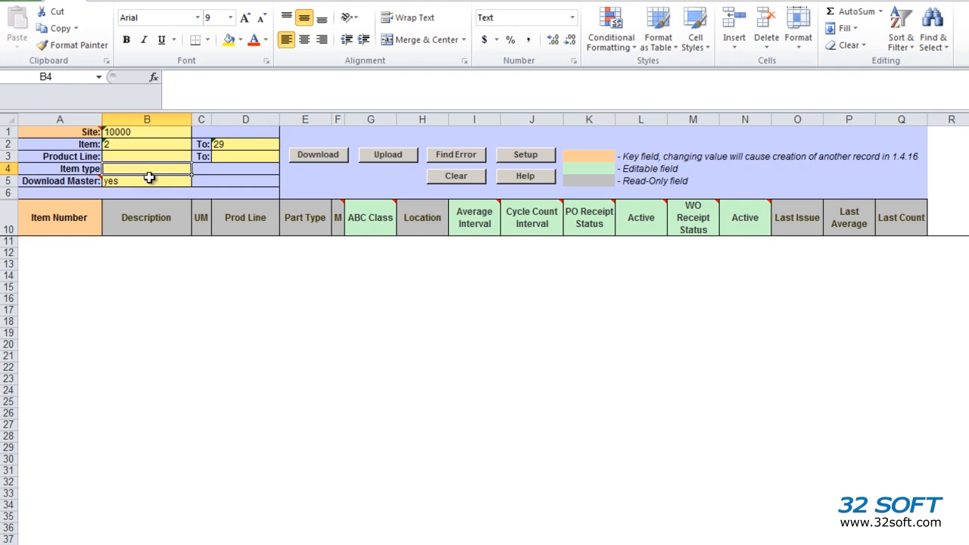
click(59, 243)
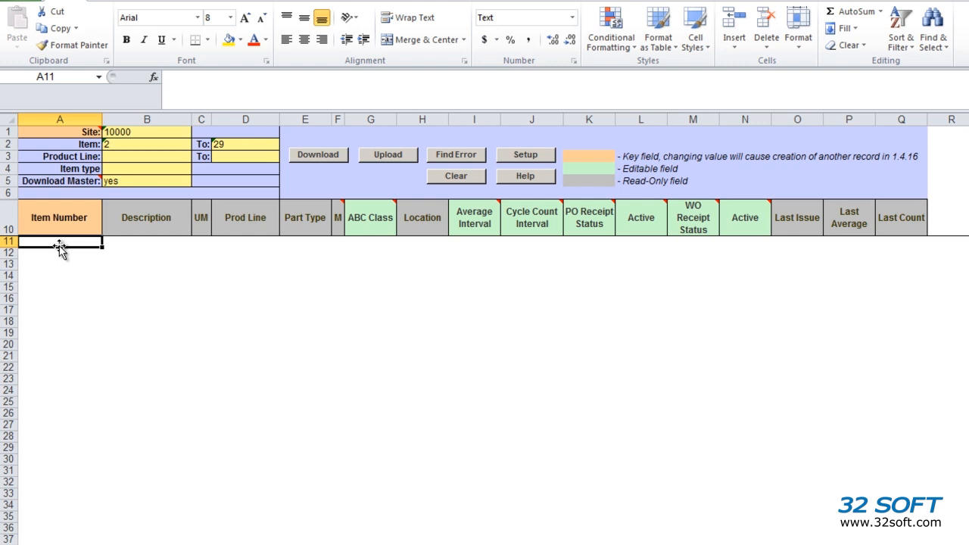
Step: Download the matching item-site records, logging in to QAD with the user ID and account password
click(331, 164)
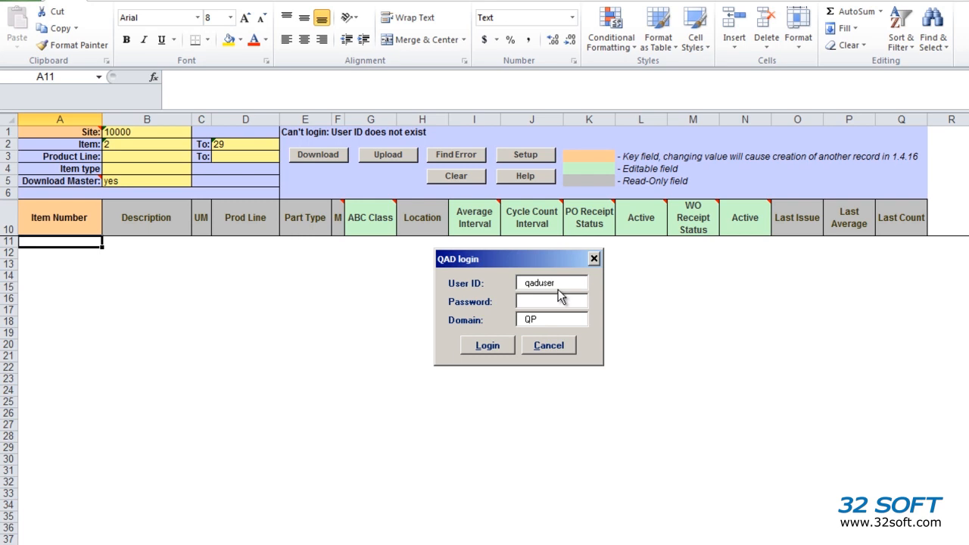
drag(563, 281, 479, 286)
text(mfg)
key(Tab)
text(******)
key(Tab)
key(Return)
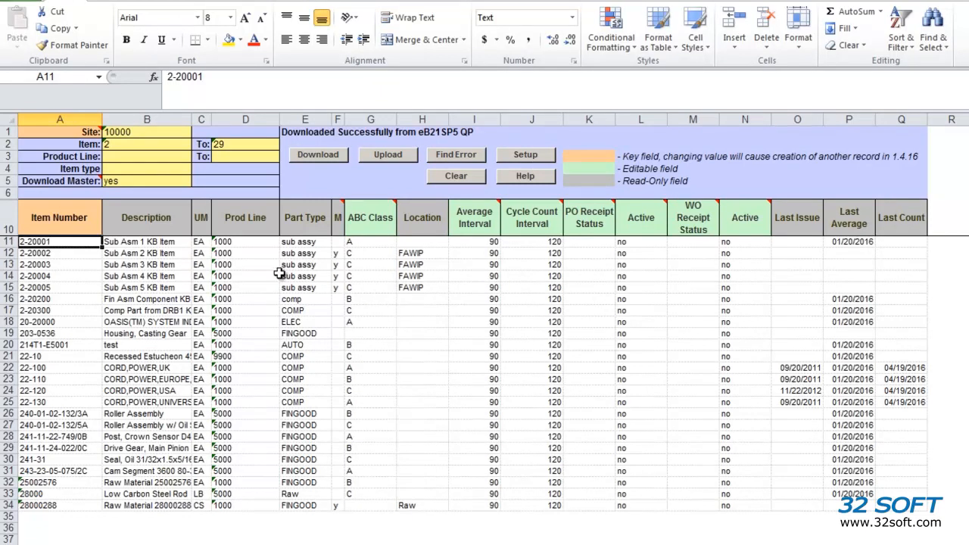
Step: Examine the M flags of the downloaded items and the Item Number, ABC Class and Prod Line columns
drag(338, 263, 337, 299)
click(338, 505)
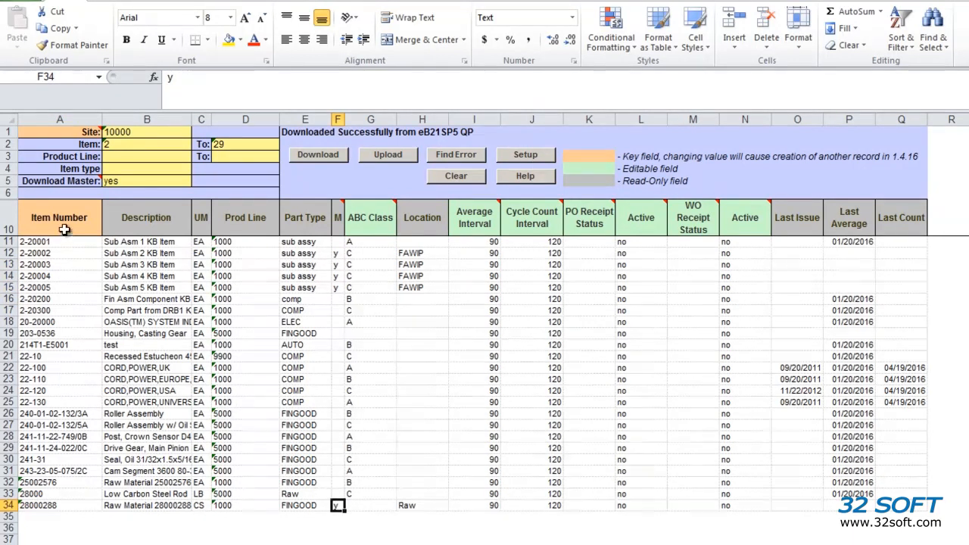
click(66, 232)
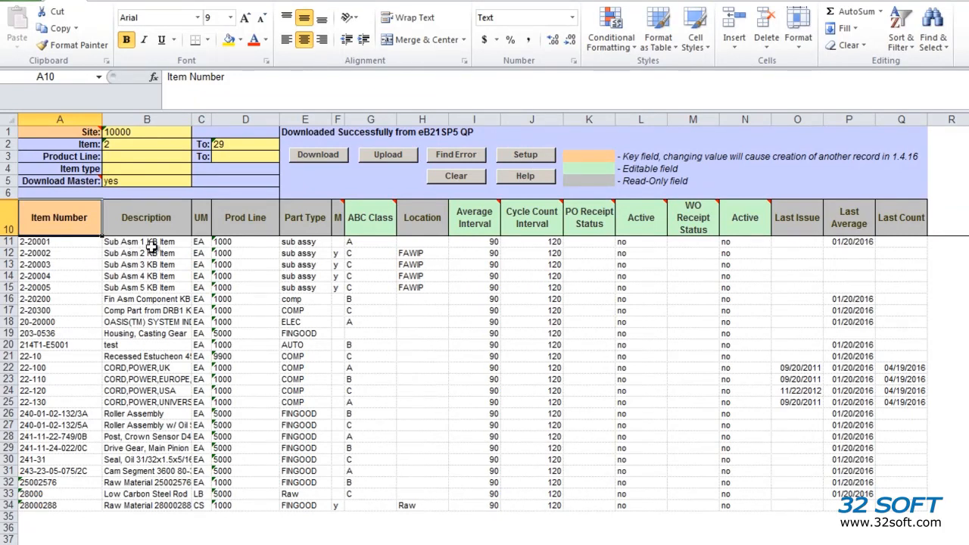
click(385, 219)
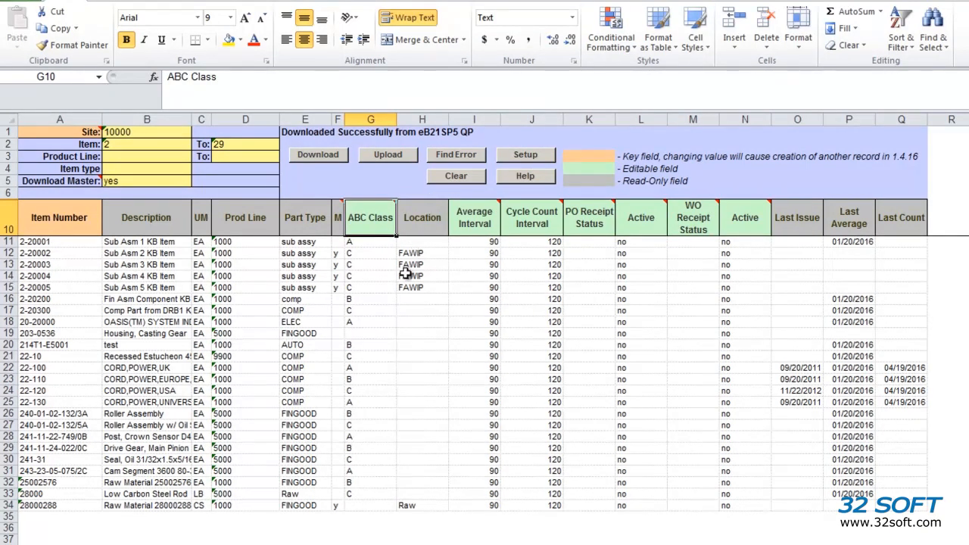
click(265, 222)
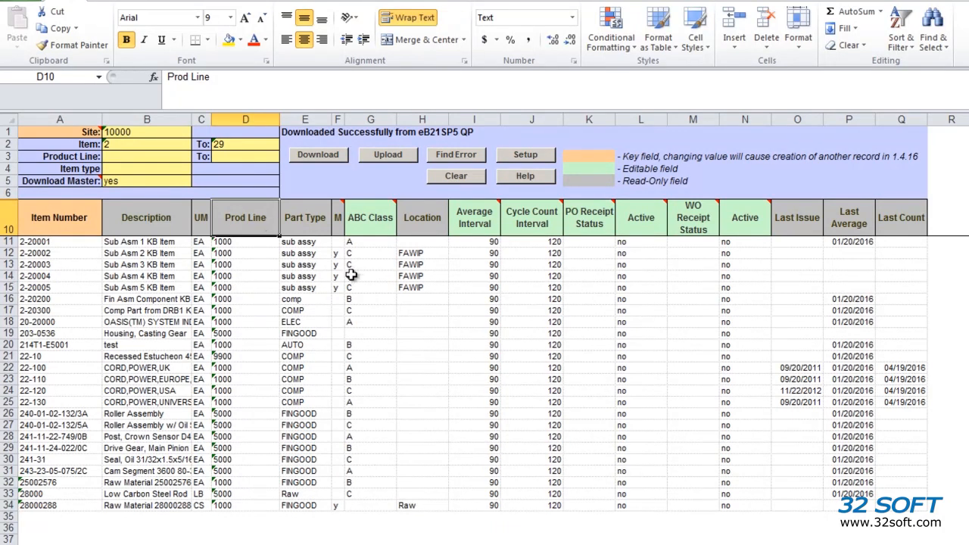
Step: Set the Average Interval of items 2-20001, 2-20002 and 2-20003 to 91, 92 and 93a
click(485, 242)
text(91)
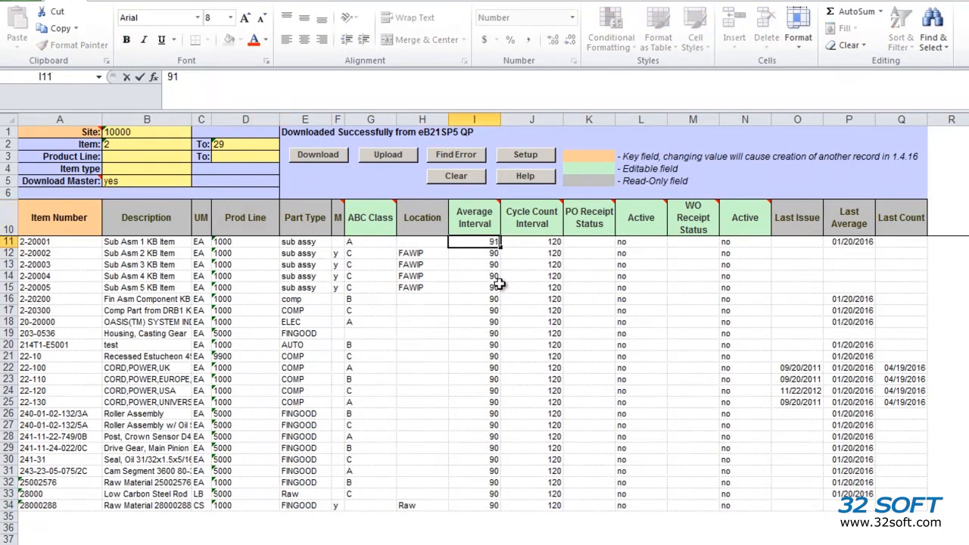
key(Return)
text(92)
key(Return)
text(93a)
key(Return)
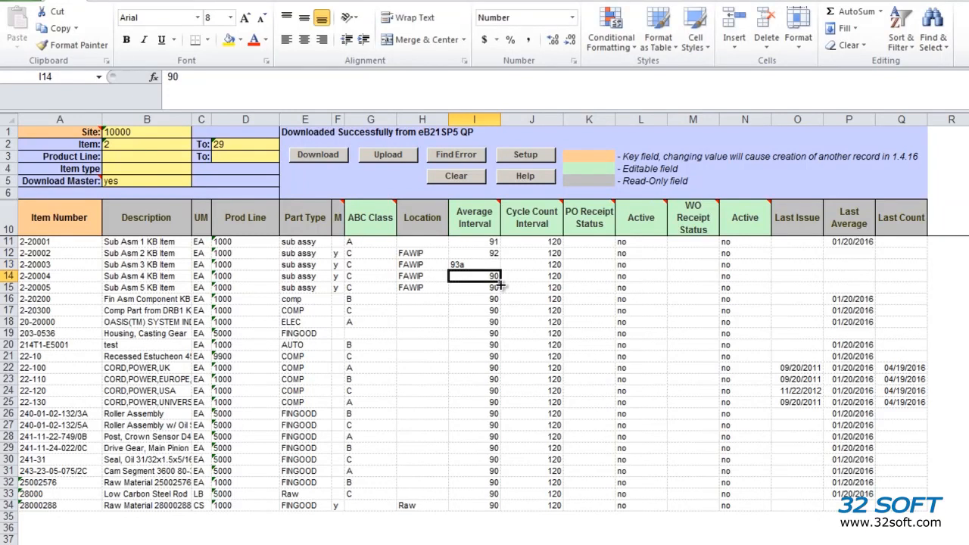
Step: Set item 28000288's Average Interval to 95b and its Cycle Count Interval to 105
click(477, 505)
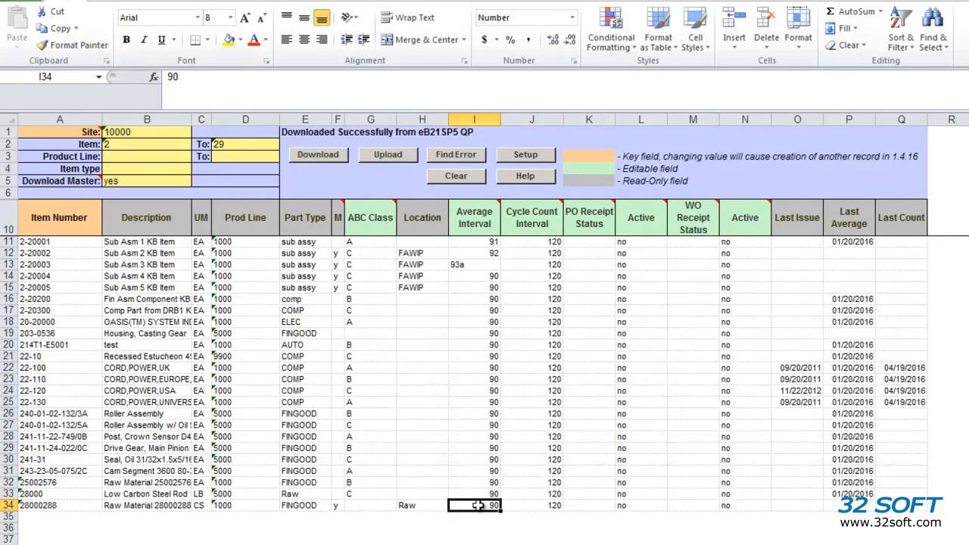
text(95b)
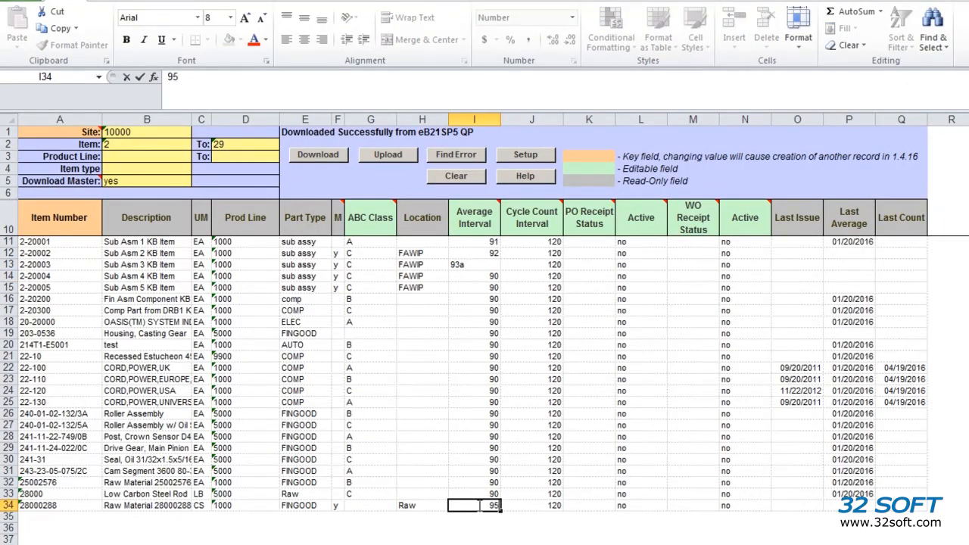
key(Tab)
text(105)
key(Up)
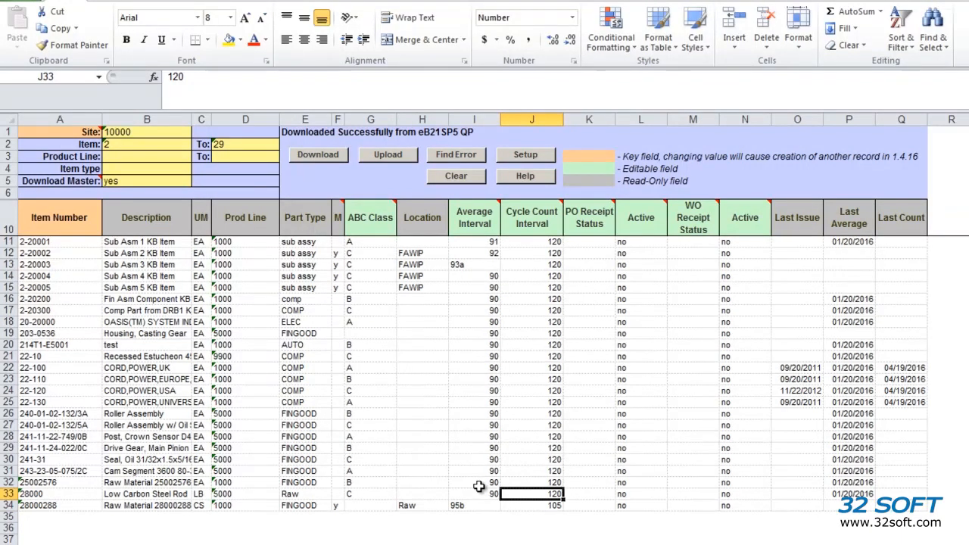
Step: Try to upload the edited rows, and locate the flagged Average Interval cell to read its error comment
click(390, 157)
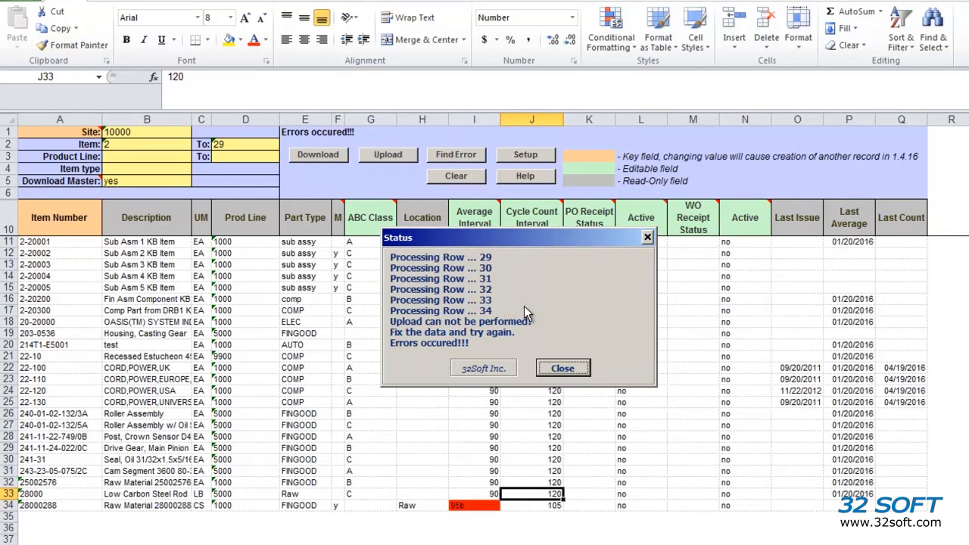
click(574, 369)
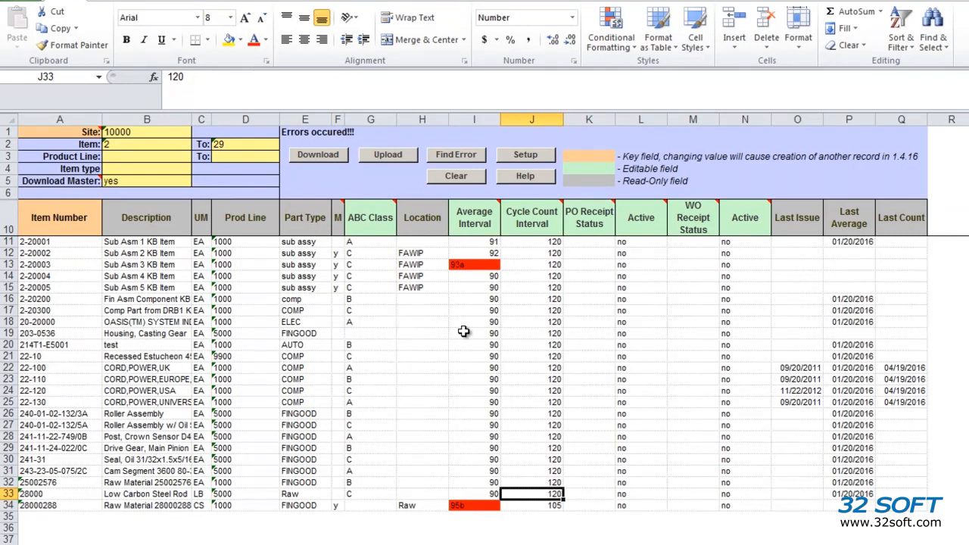
click(453, 160)
click(453, 160)
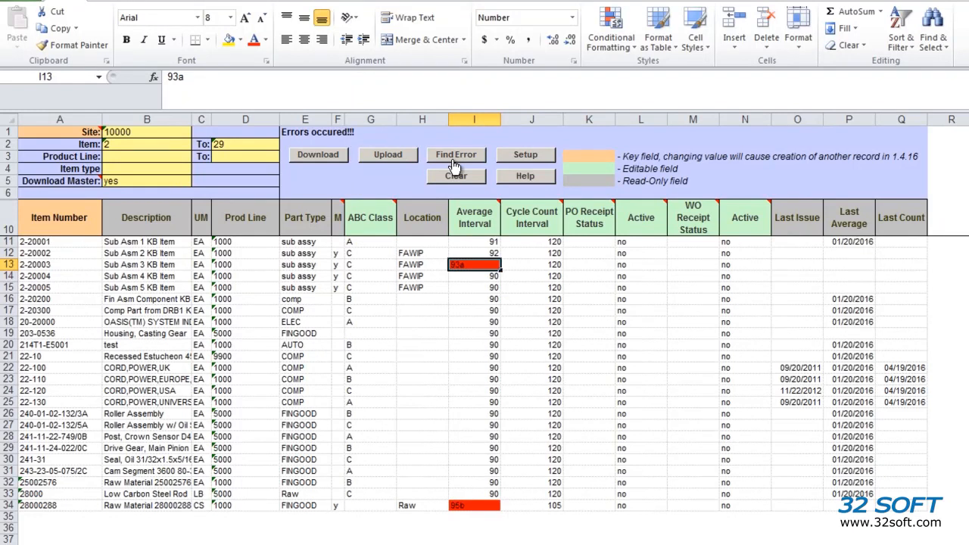
mouse_move(464, 264)
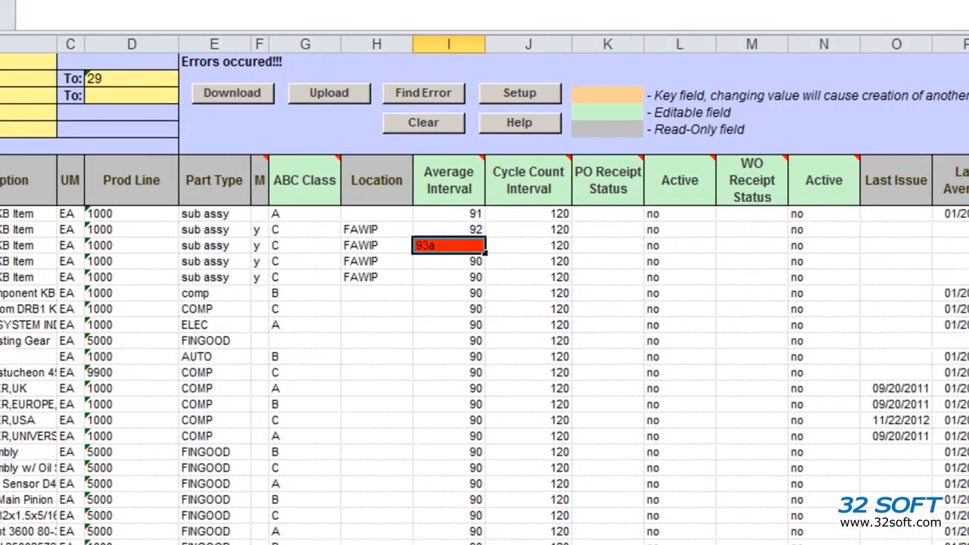
mouse_move(449, 544)
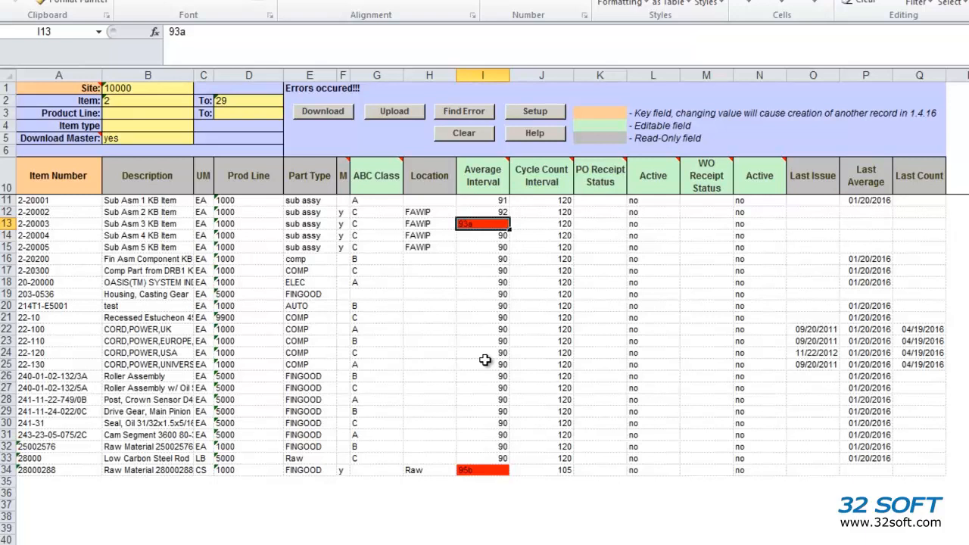
Step: Correct the flagged Average Interval values to 93 for item 2-20003 and 95 for item 28000288, and recheck for errors
text(93)
click(484, 234)
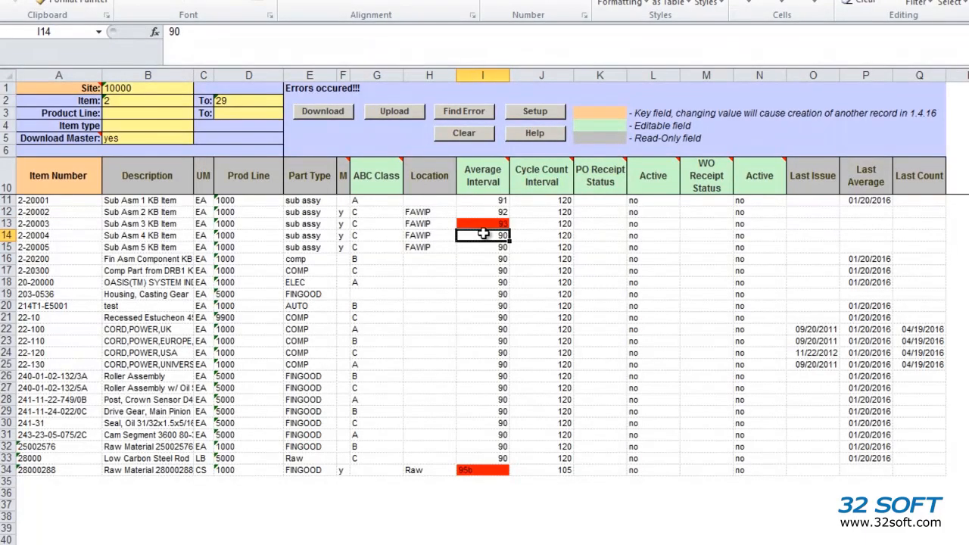
click(448, 116)
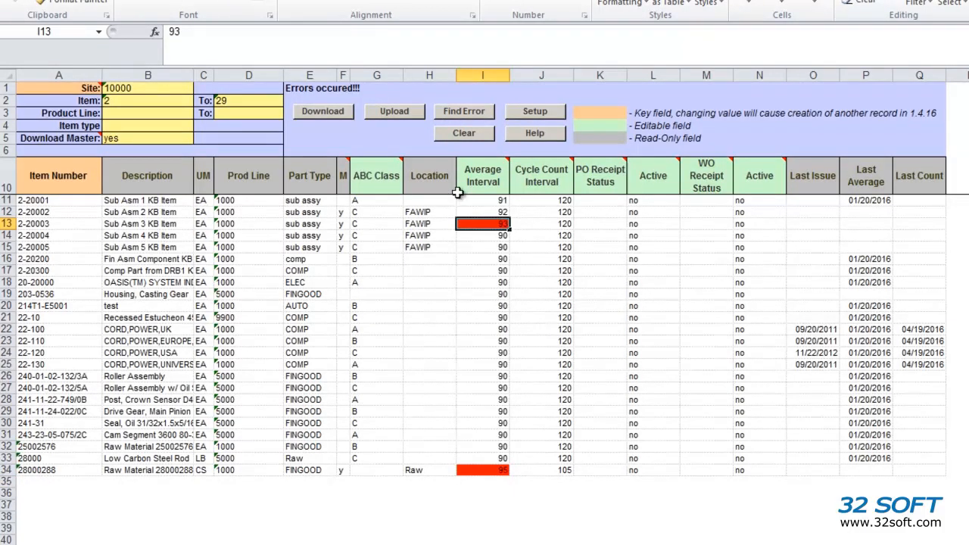
Step: Upload the corrected data to QAD, and download the same item range again
click(392, 114)
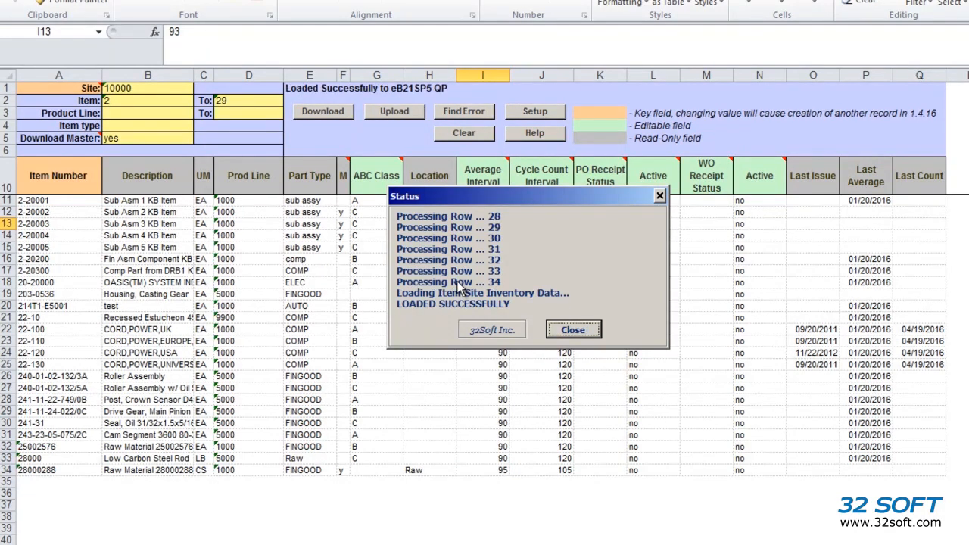
click(573, 331)
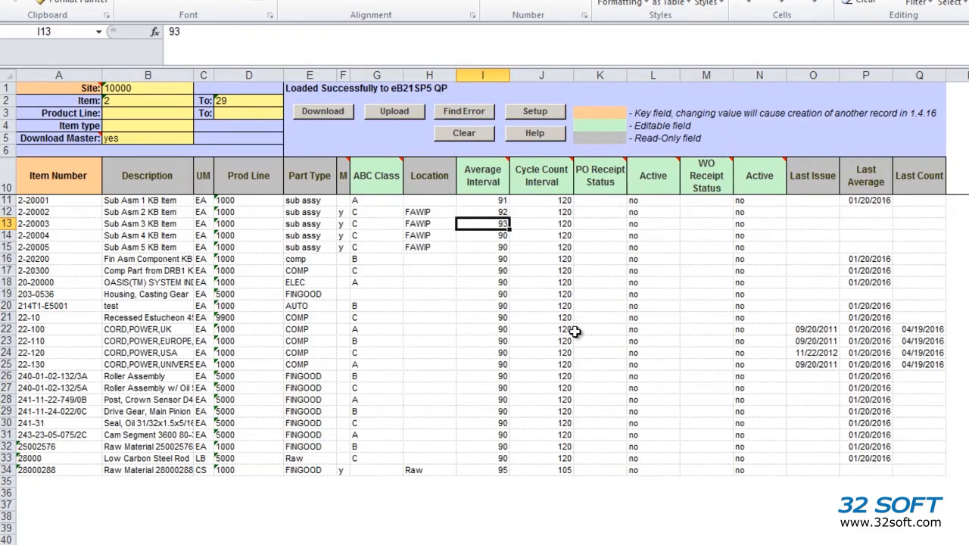
click(340, 111)
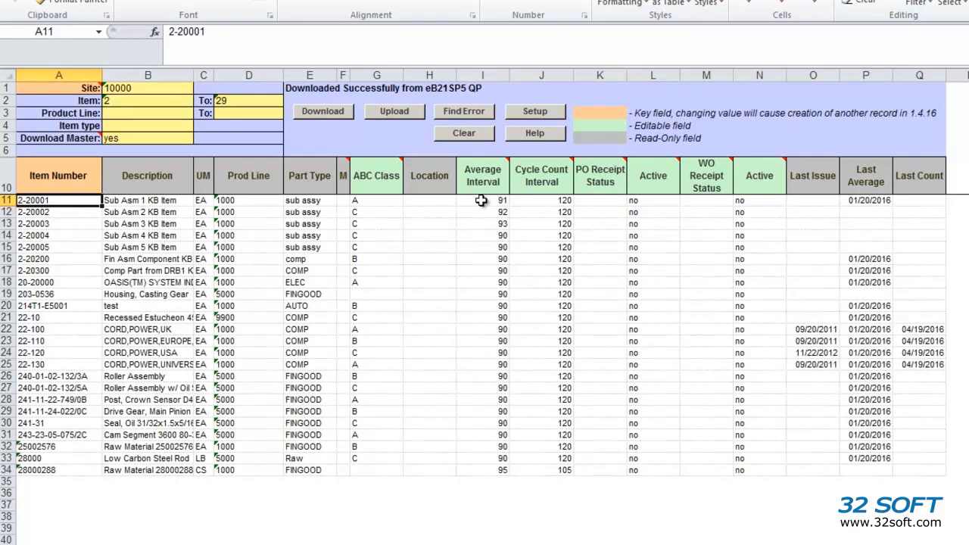
Step: Check the Average Interval values of the first items and the M column in the refreshed data
drag(495, 198, 474, 247)
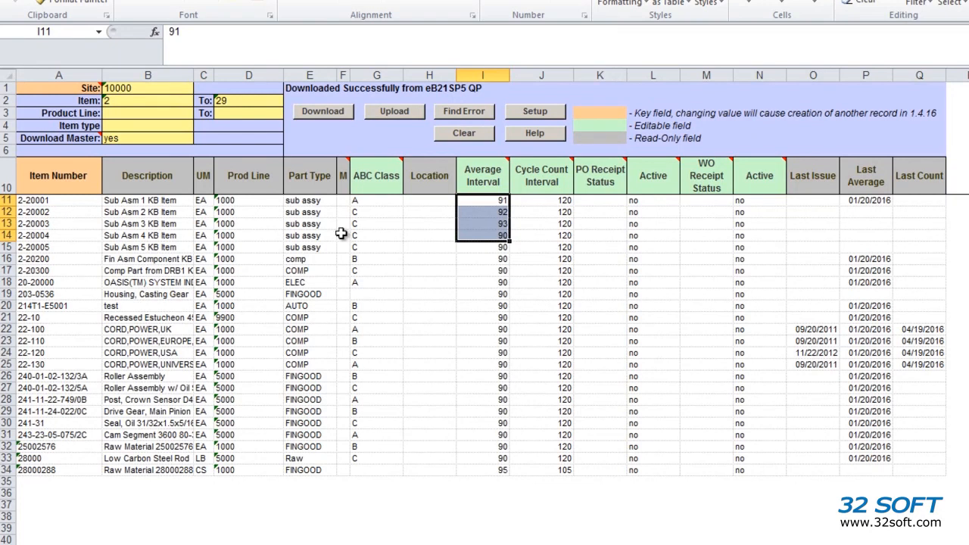
drag(343, 214, 348, 353)
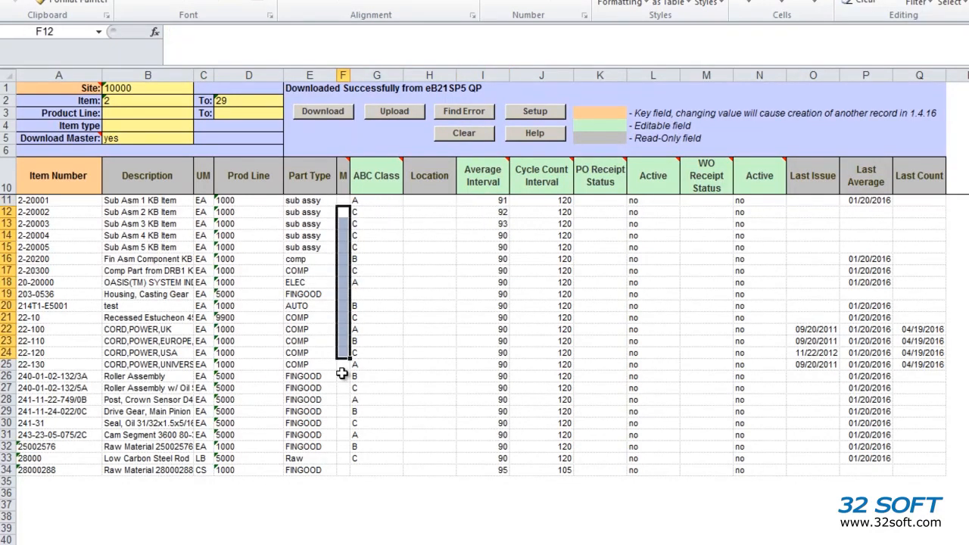
click(342, 375)
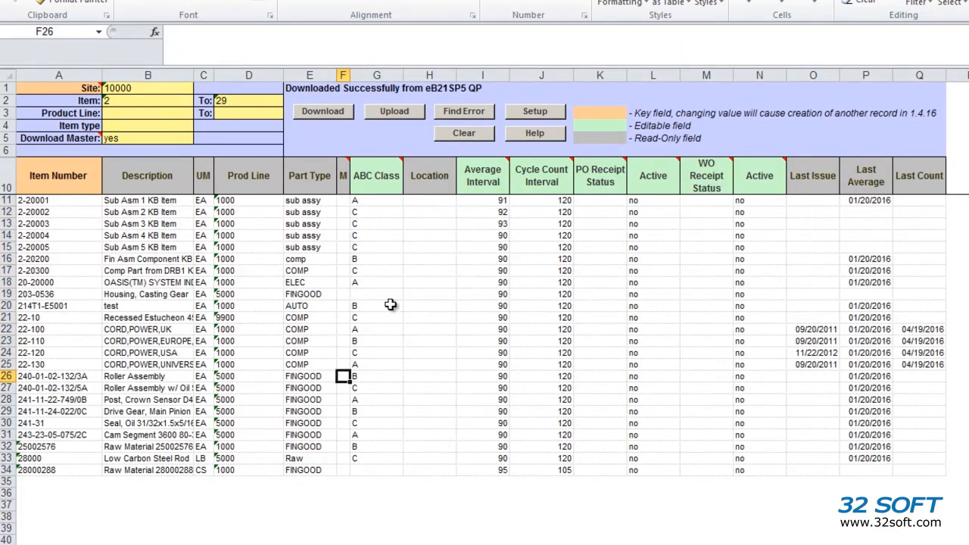
click(73, 206)
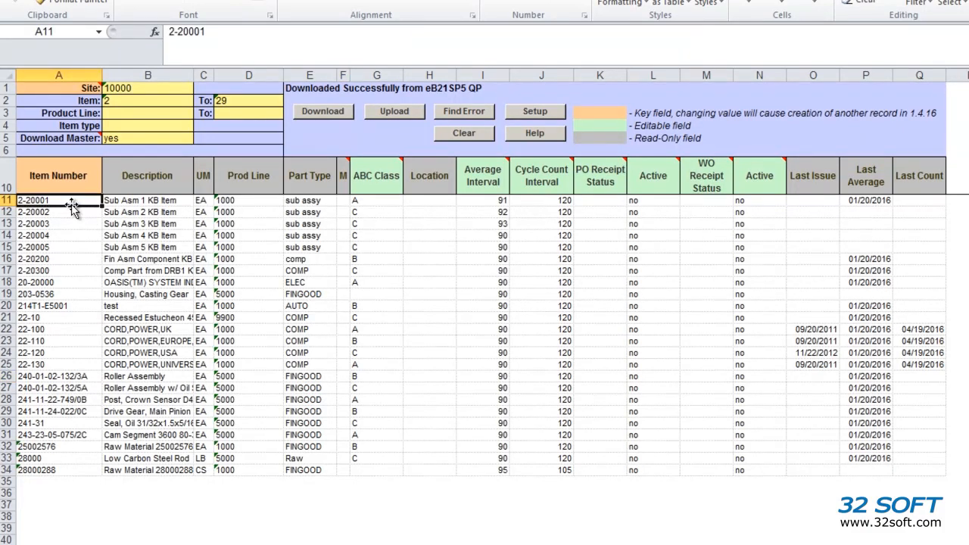